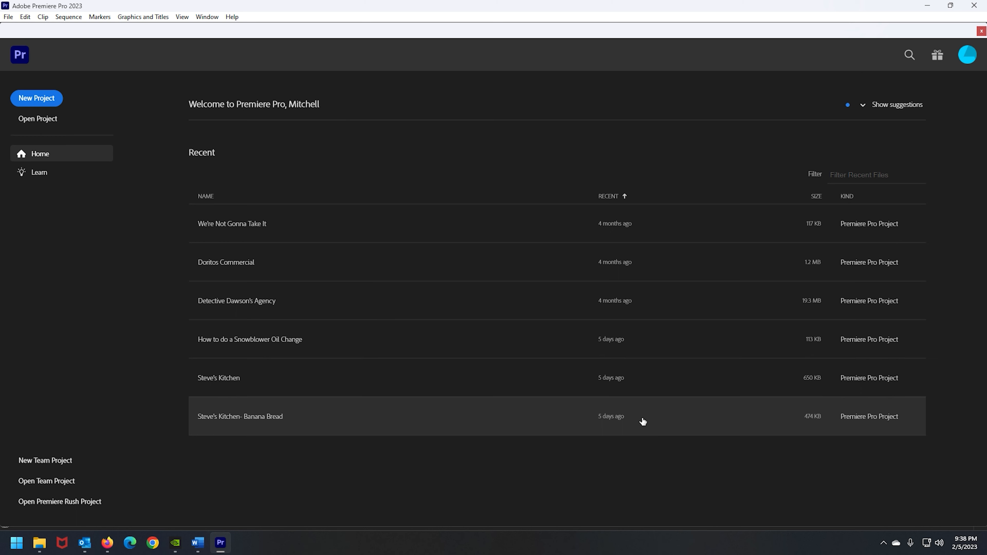
Start a new project and name it Premiere Pro Tutorial
left_click(622, 196)
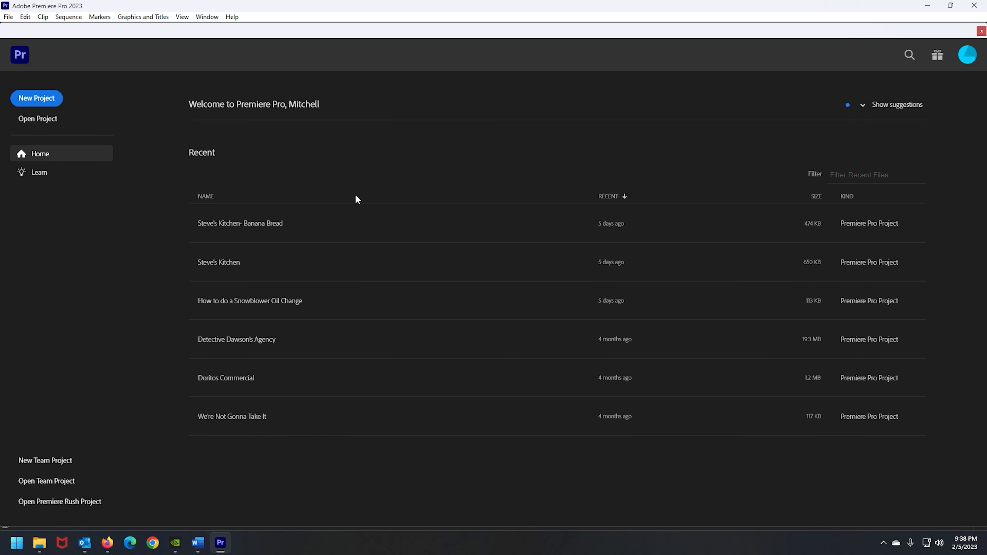
left_click(49, 99)
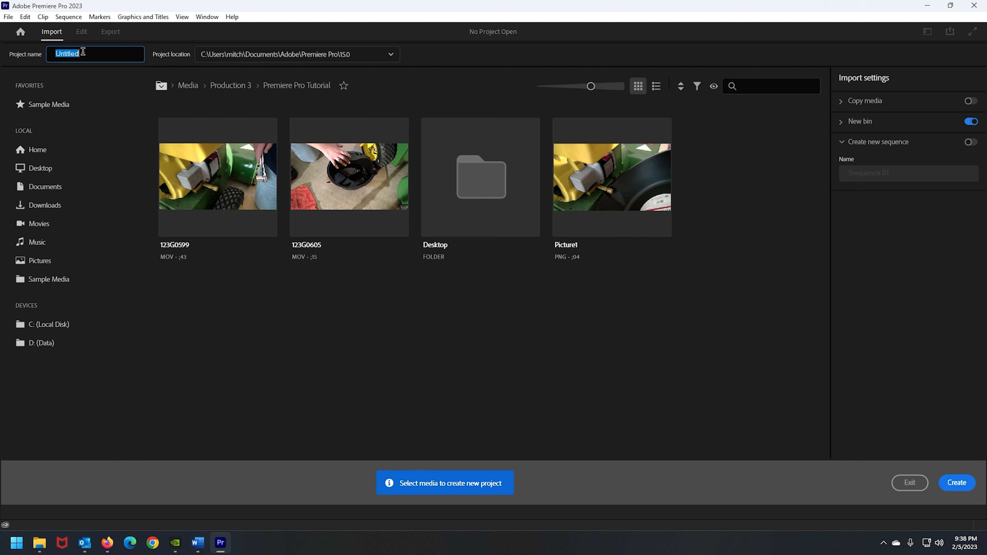
type("Premiere Pro Tutorial")
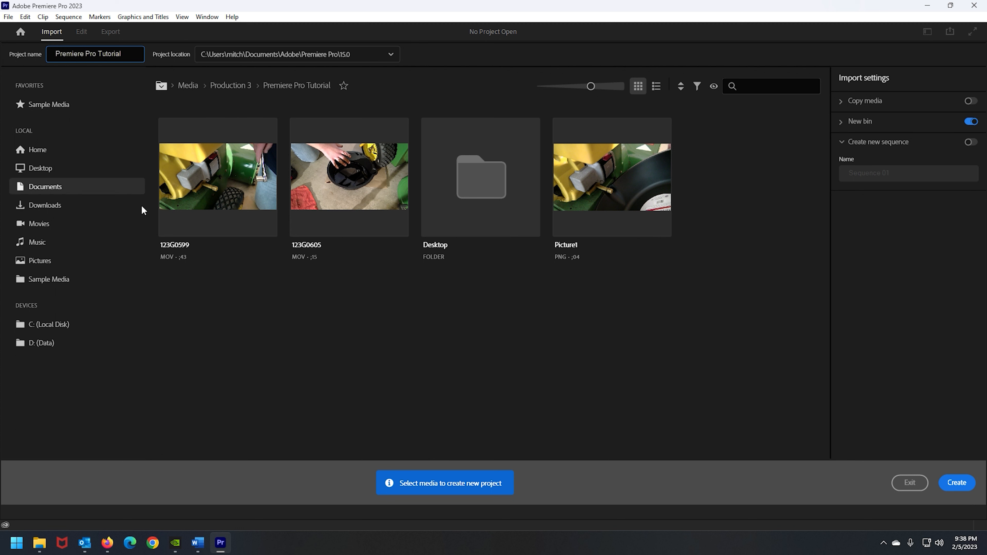
left_click(255, 336)
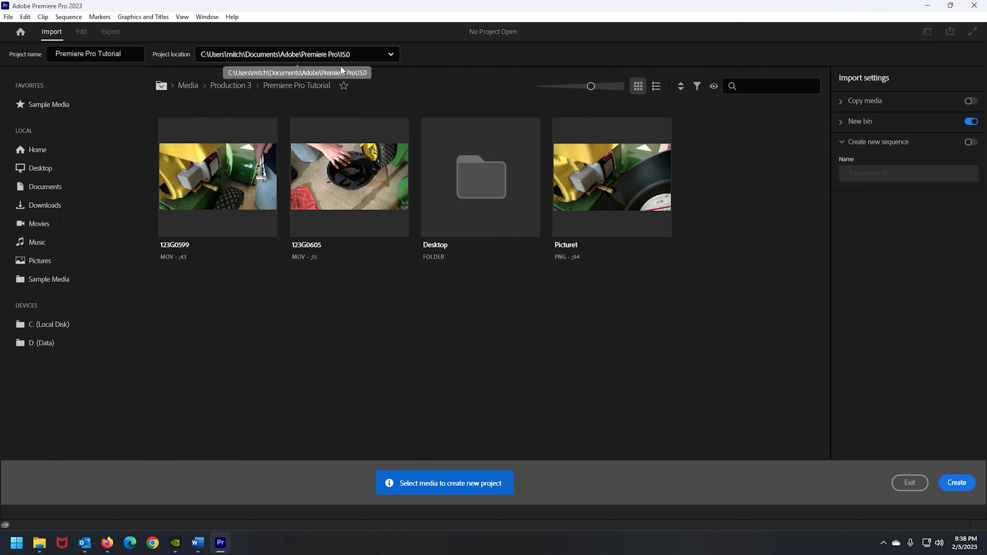
left_click(369, 54)
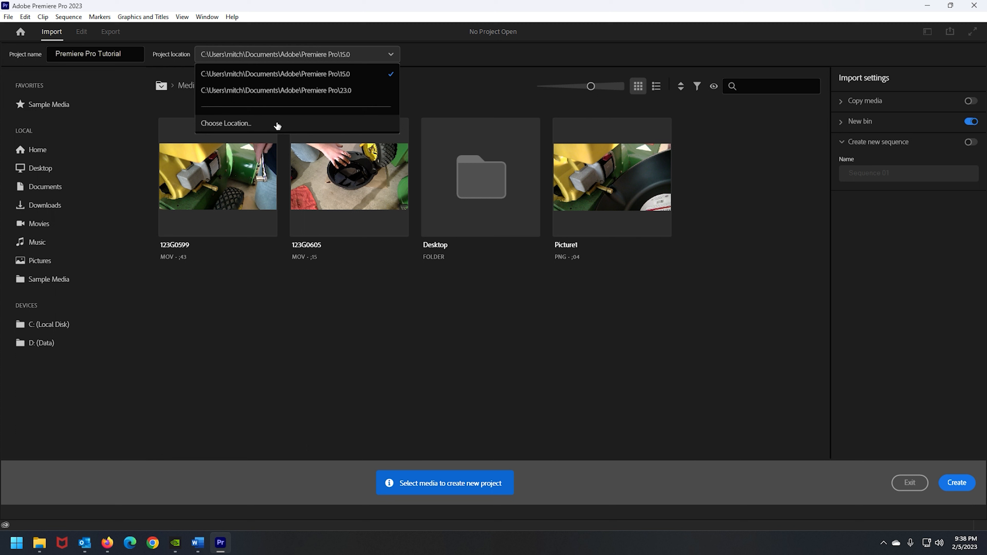
left_click(390, 314)
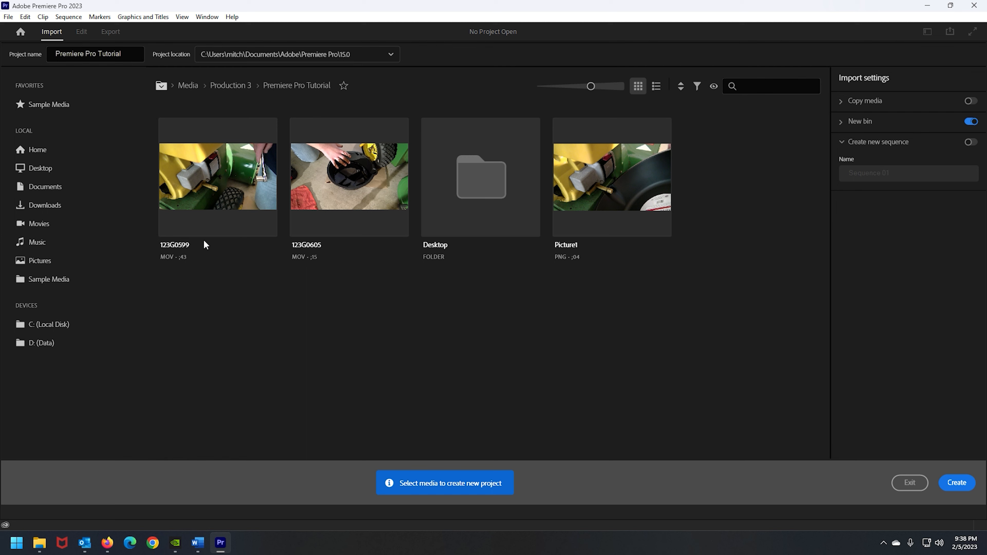
Select 123G0599, 123G0605 and Picture1 as media and create the project with them
left_click(216, 215)
left_click(310, 218)
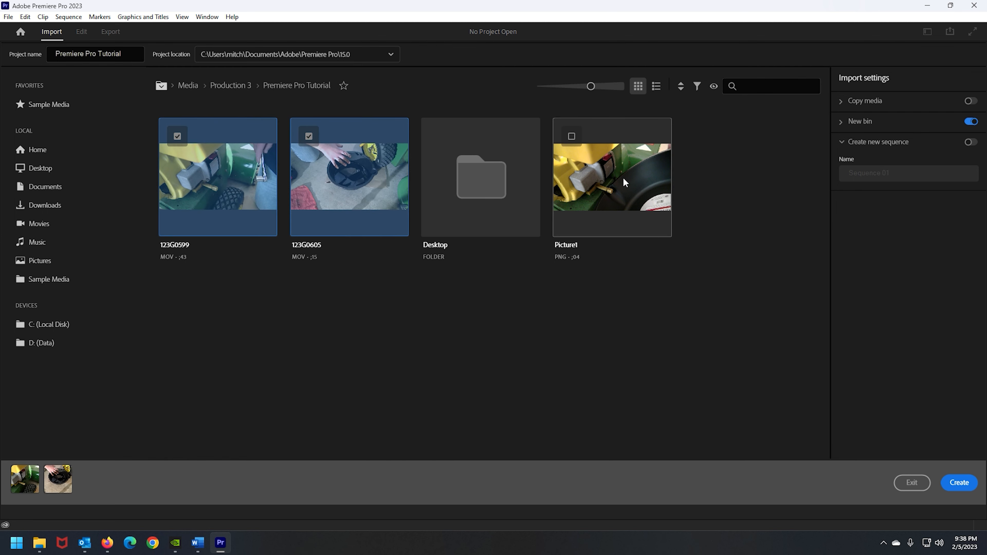
left_click(626, 185)
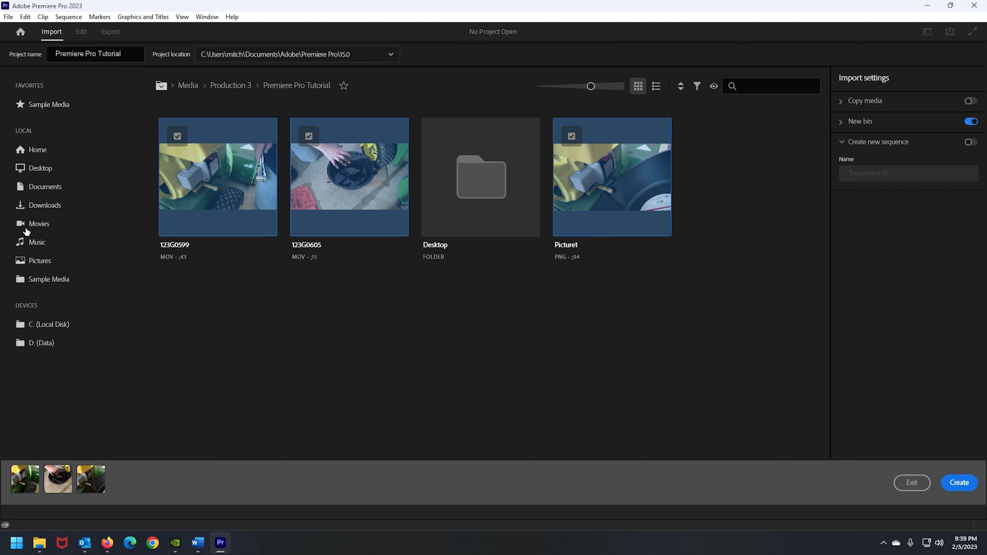
left_click(968, 482)
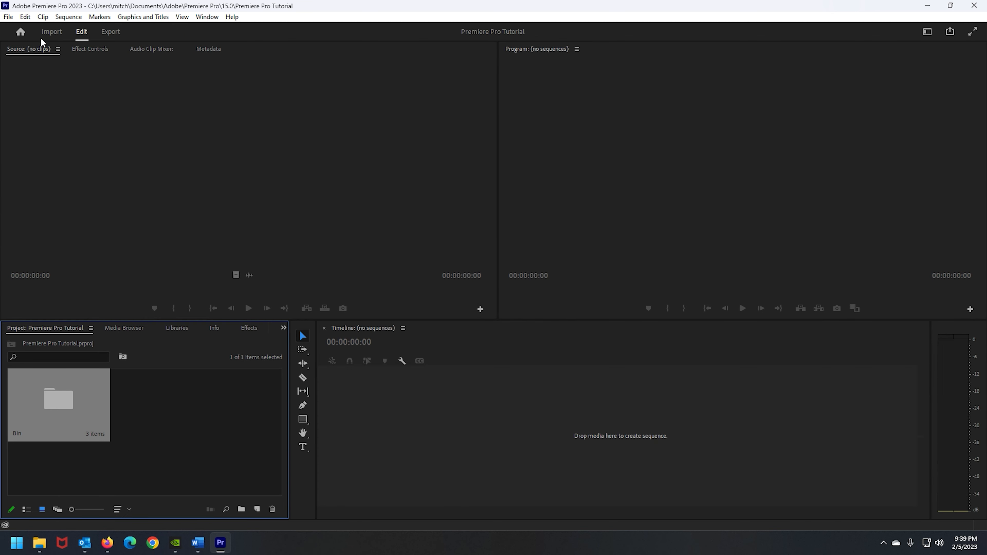
left_click(150, 427)
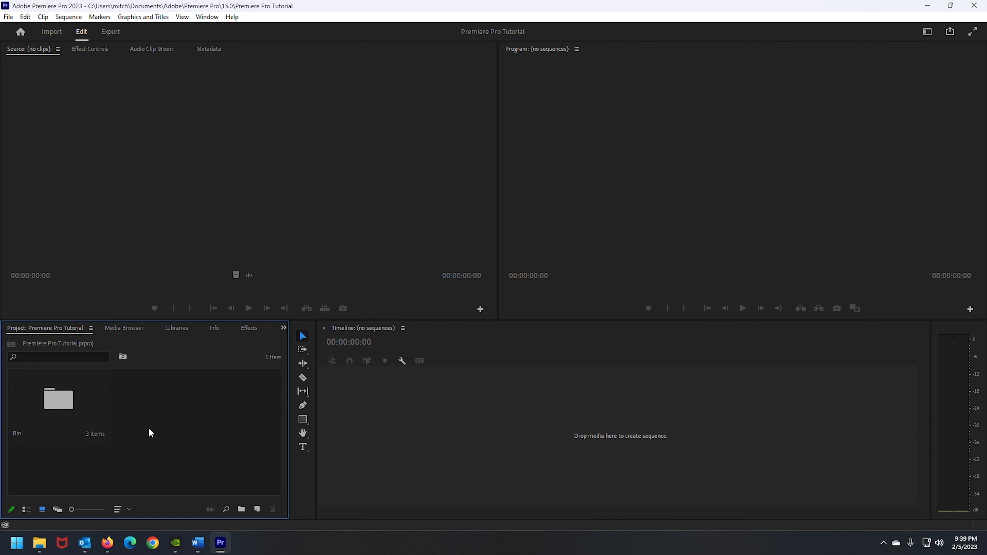
double_click(172, 427)
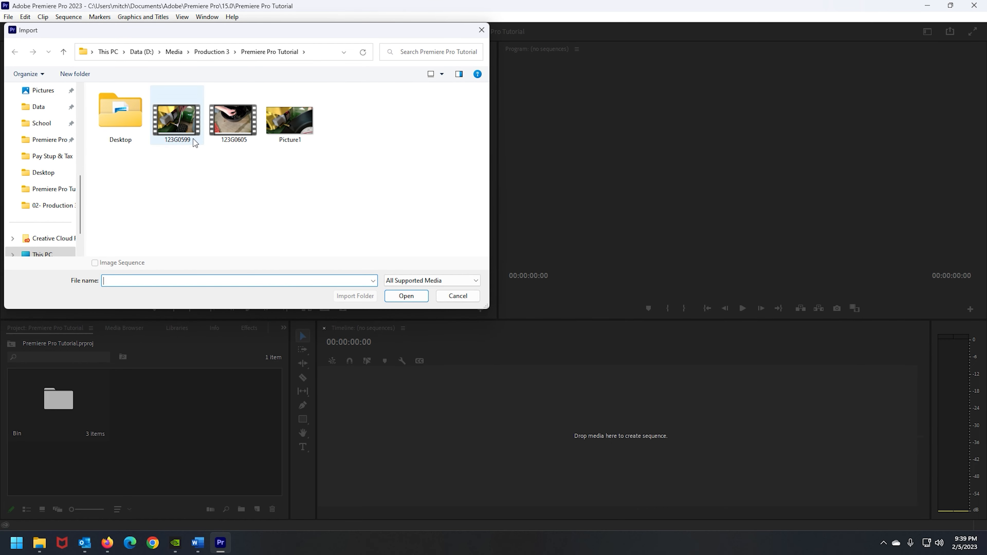
left_click(463, 298)
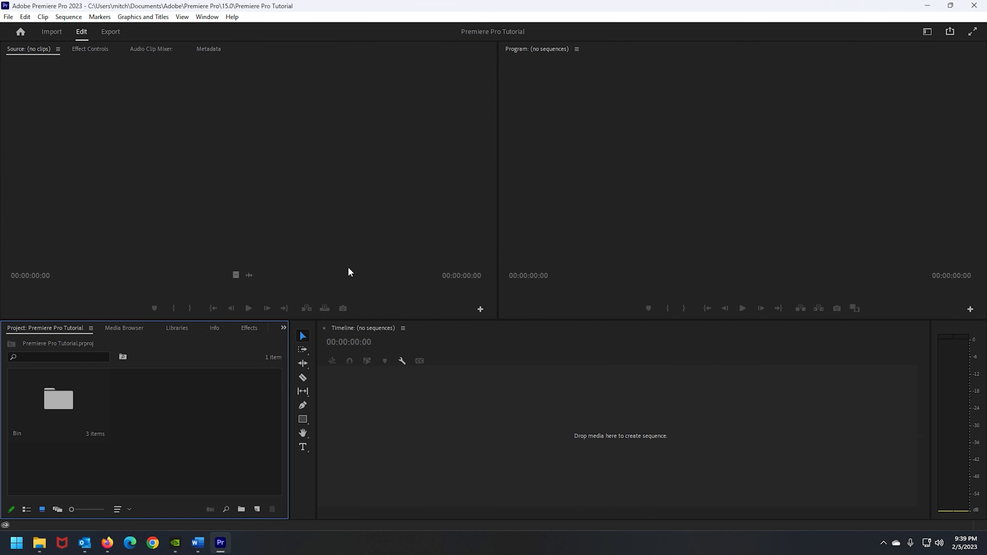
left_click(934, 37)
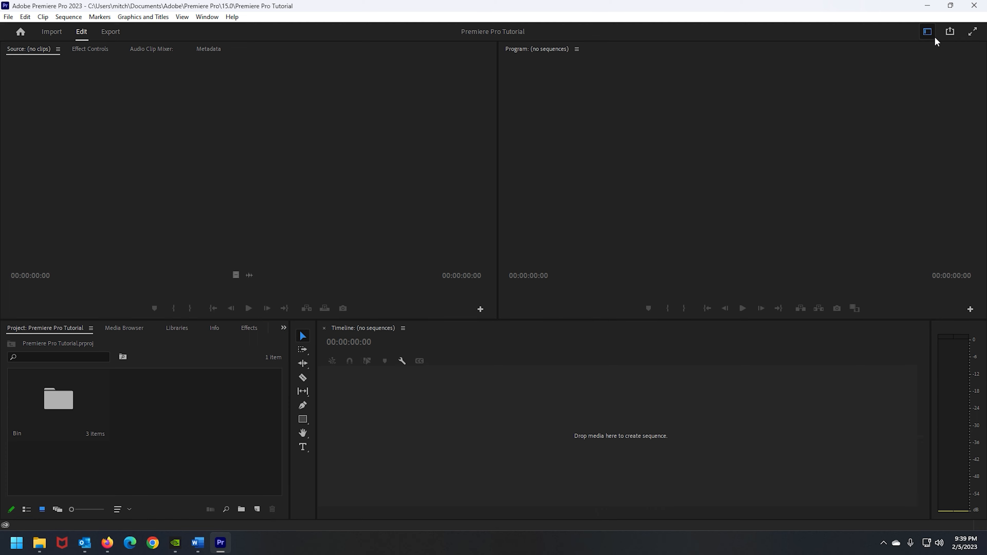
left_click(934, 38)
left_click(934, 38)
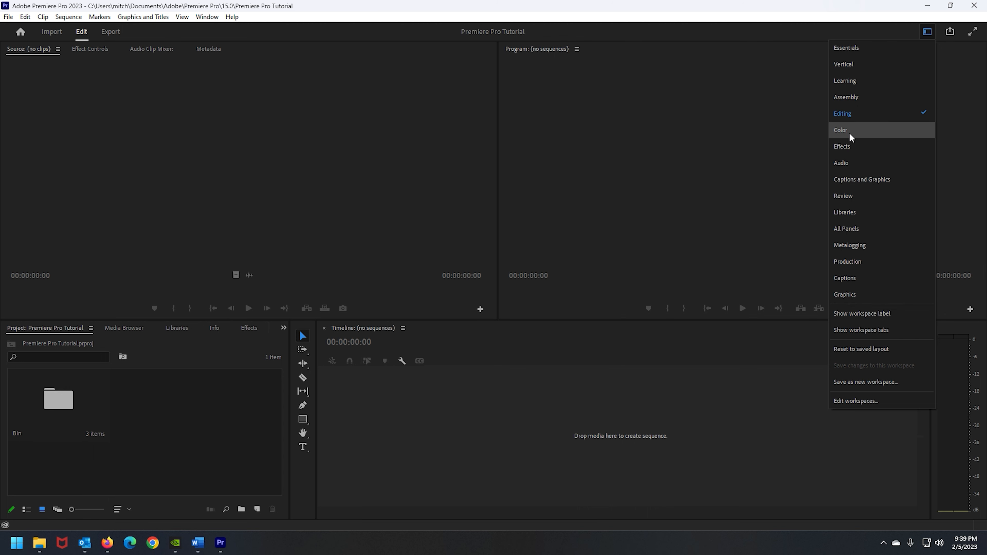
left_click(595, 179)
left_click(93, 439)
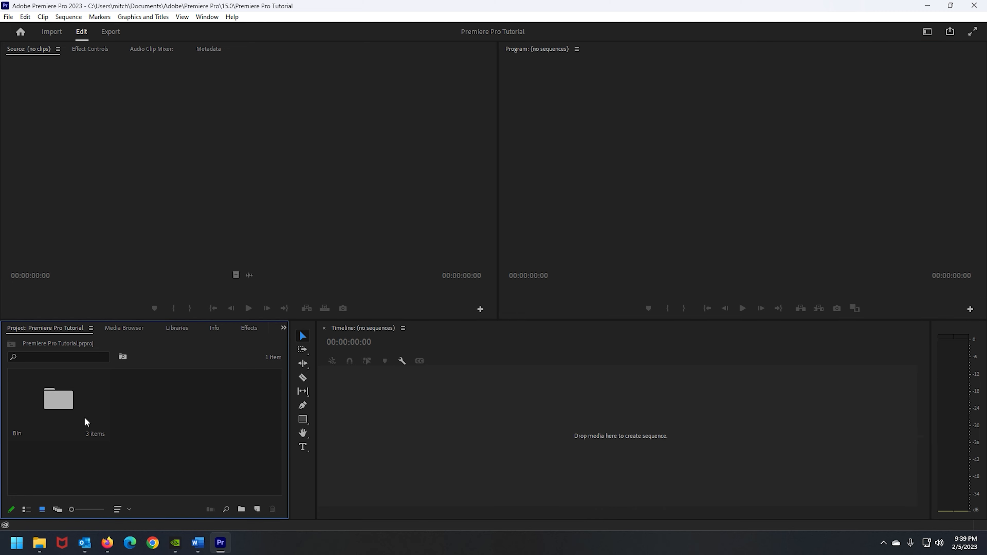
Open the Bin, load 123G0599.MOV in the Source Monitor and play it back from the start
double_click(63, 401)
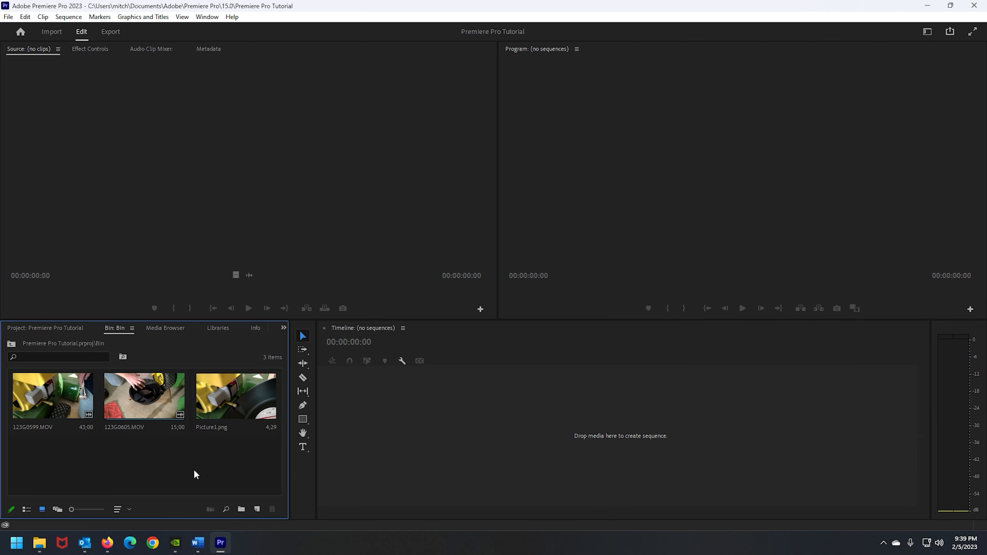
double_click(48, 419)
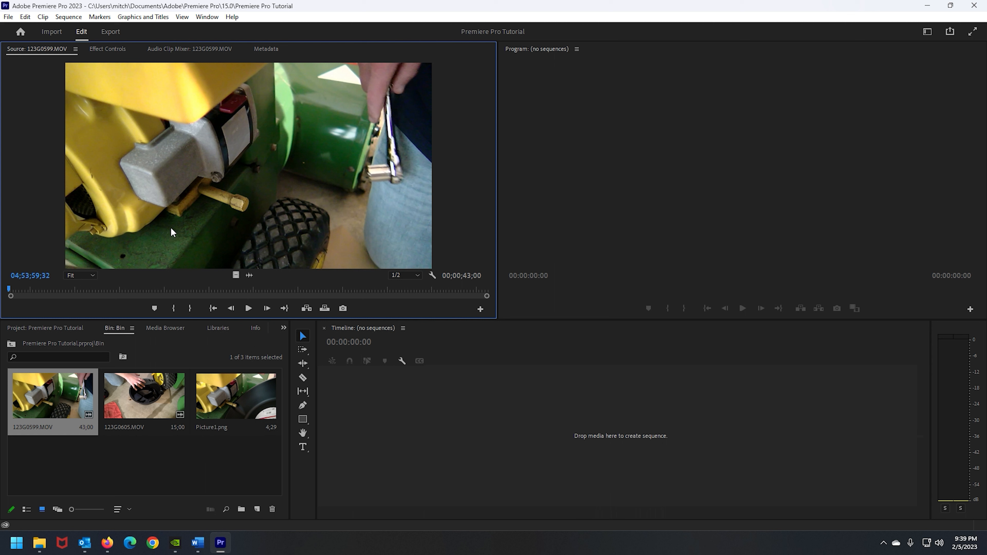
left_click(248, 308)
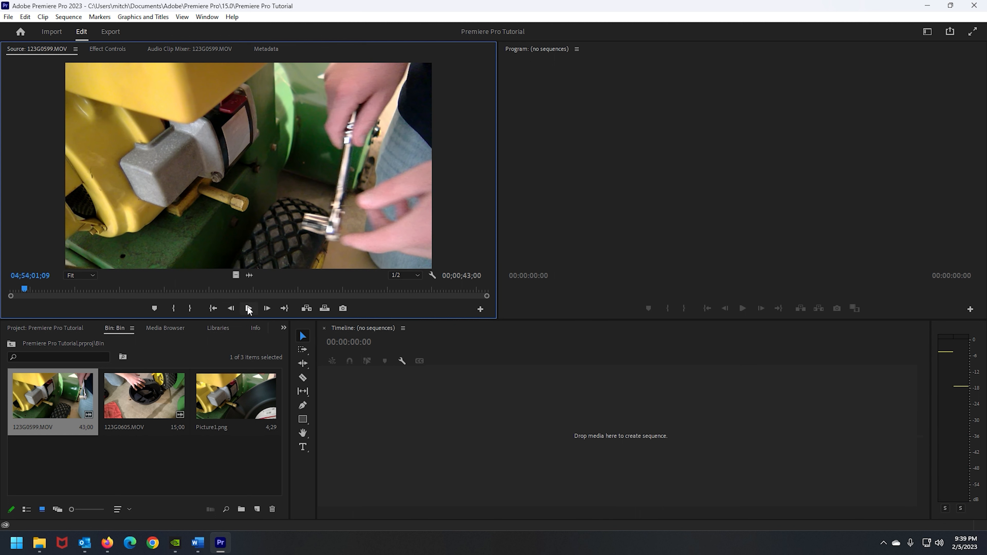
left_click(249, 309)
left_click_drag(25, 289, 9, 291)
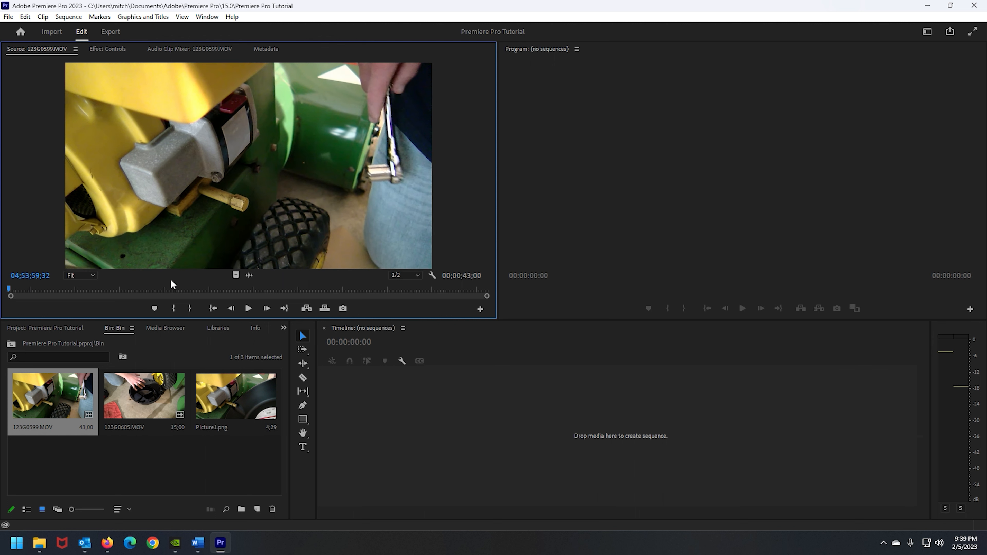
key("space")
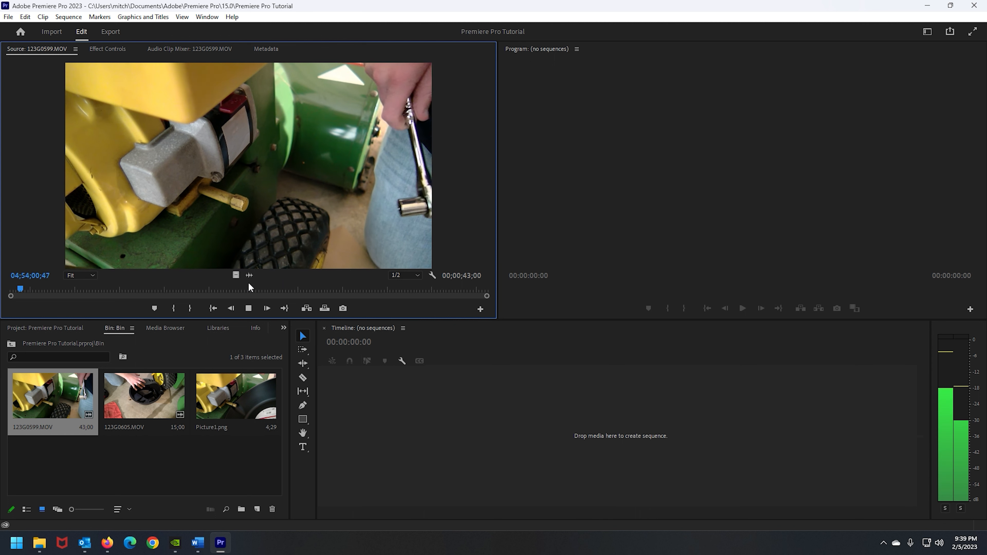
key("space")
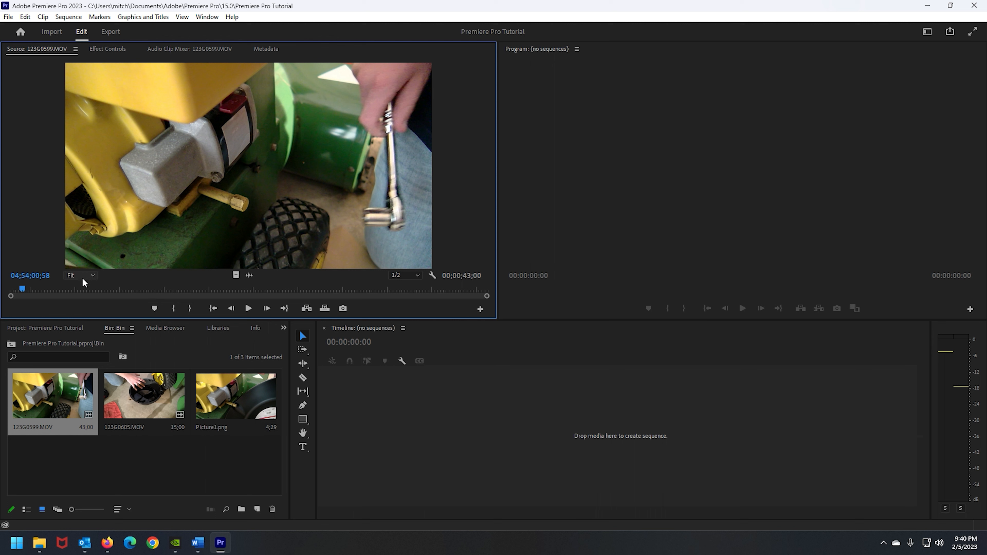
Add markers to 123G0599.MOV near its start and near its end in the Source Monitor
left_click(154, 310)
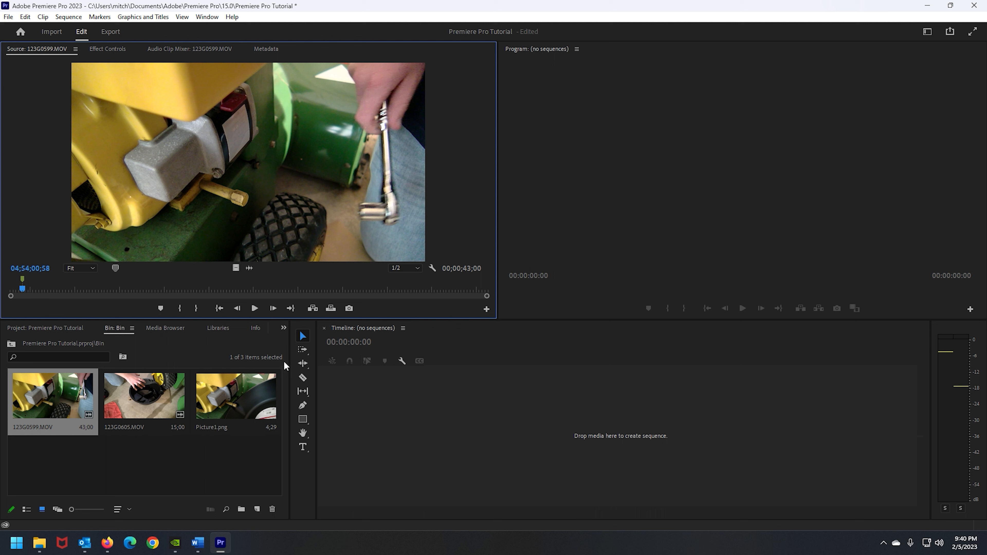
left_click_drag(22, 289, 462, 296)
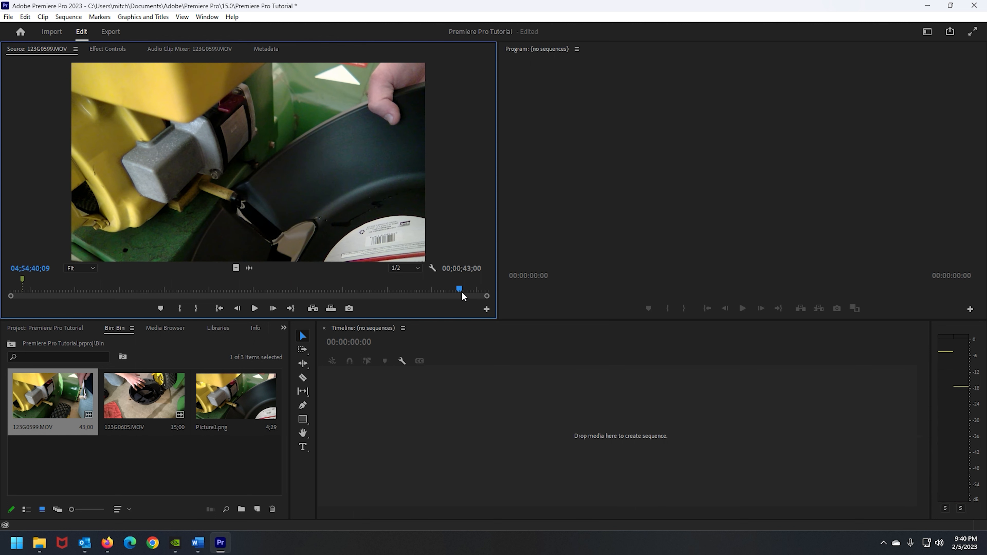
left_click(160, 309)
Create a sequence by placing 123G0599.MOV on the empty timeline
left_click_drag(83, 392, 527, 440)
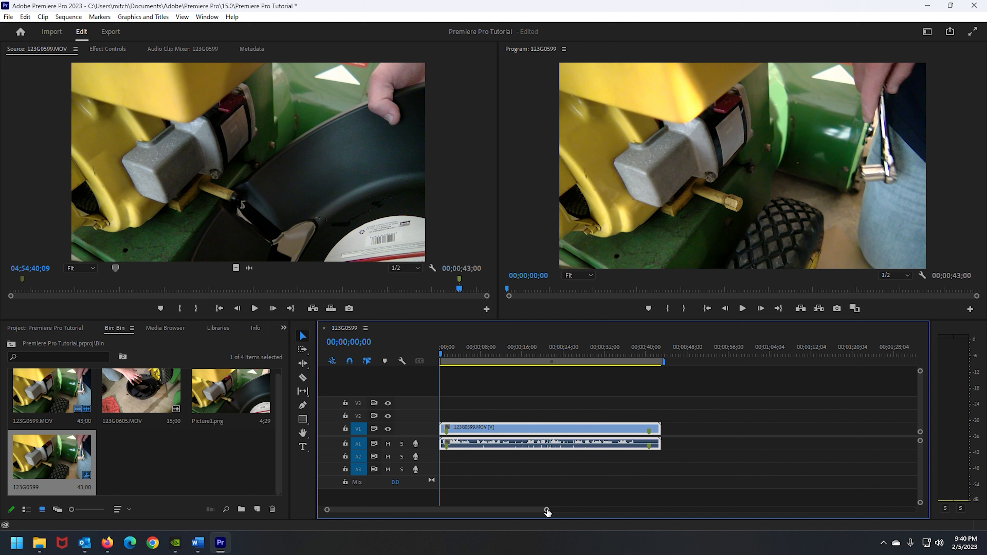
left_click_drag(547, 512, 493, 511)
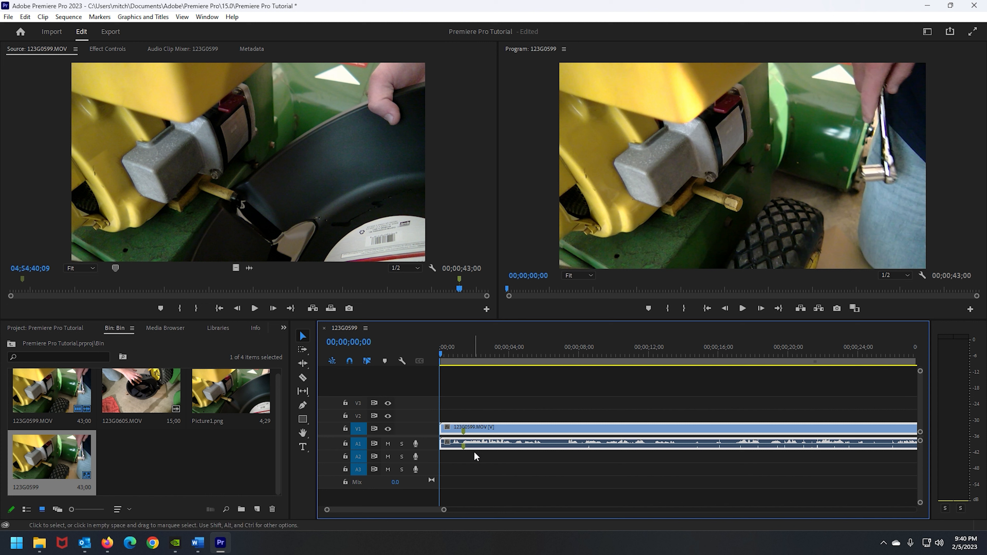
left_click(475, 456)
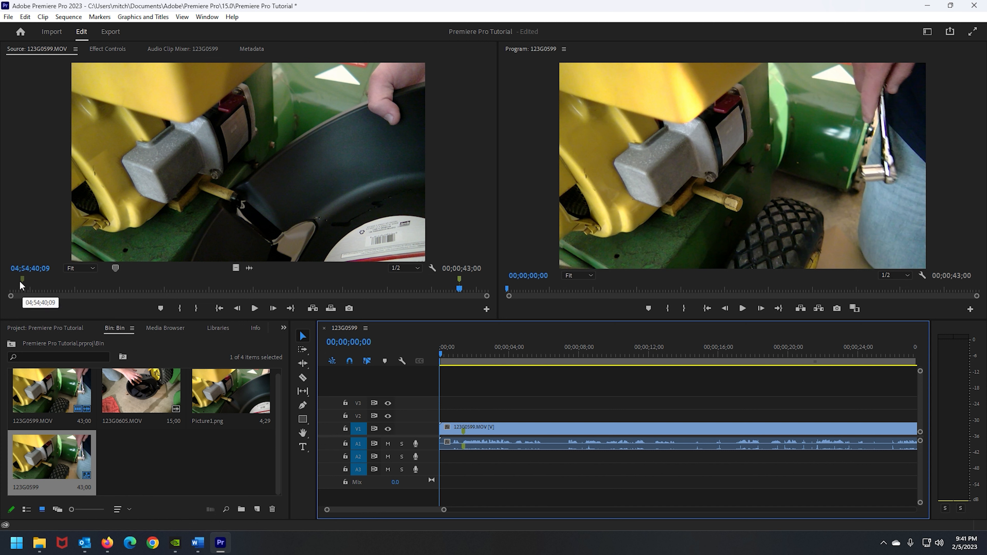
Split the timeline clip at the first marker with the Razor tool
left_click(302, 378)
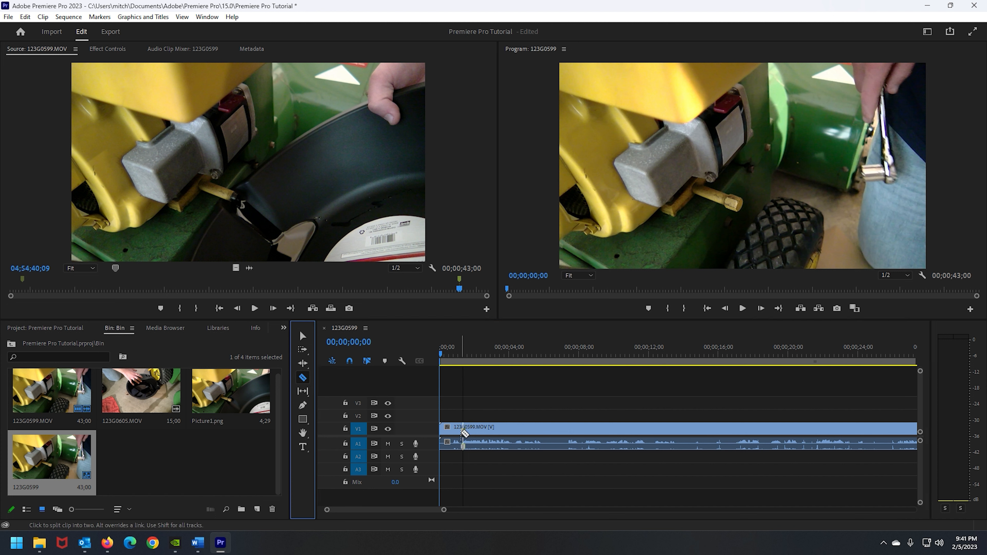
left_click(464, 432)
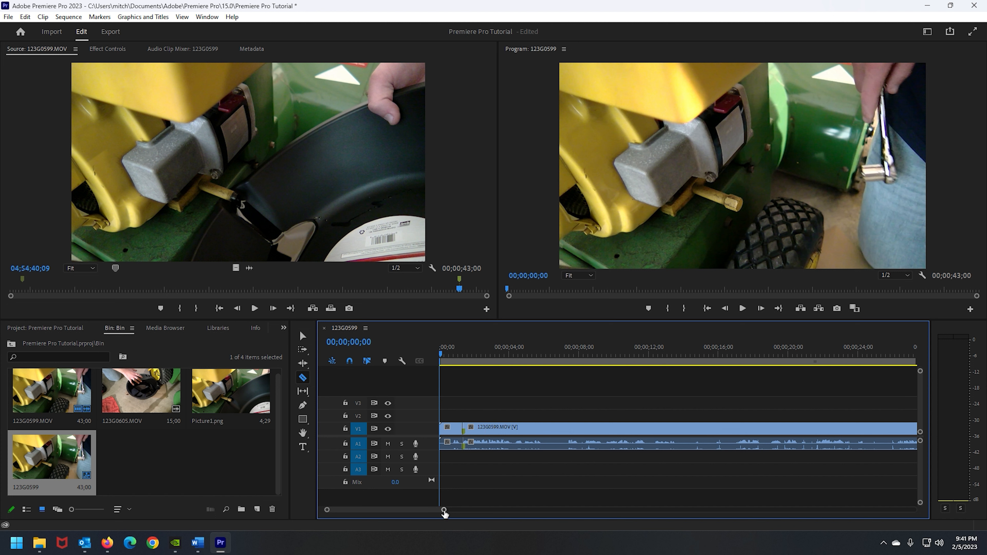
left_click_drag(443, 510, 543, 510)
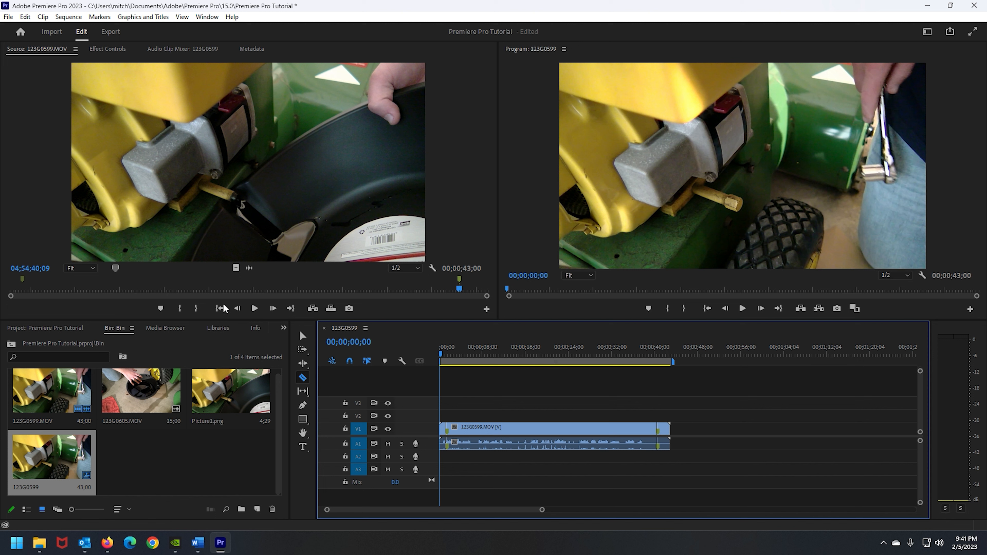
Delete the clip's tail after the end marker and trim away its opening segment before the first cut
left_click(302, 336)
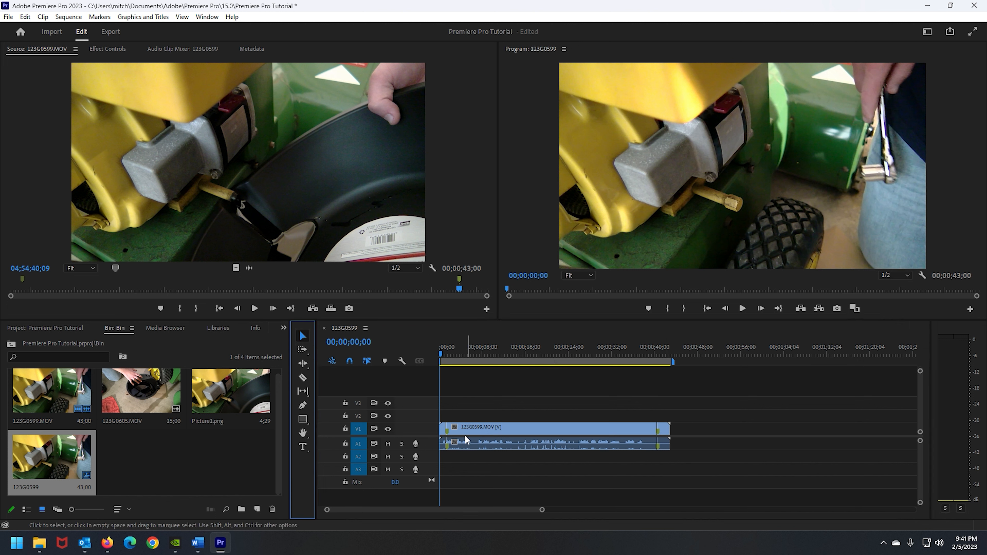
left_click(664, 432)
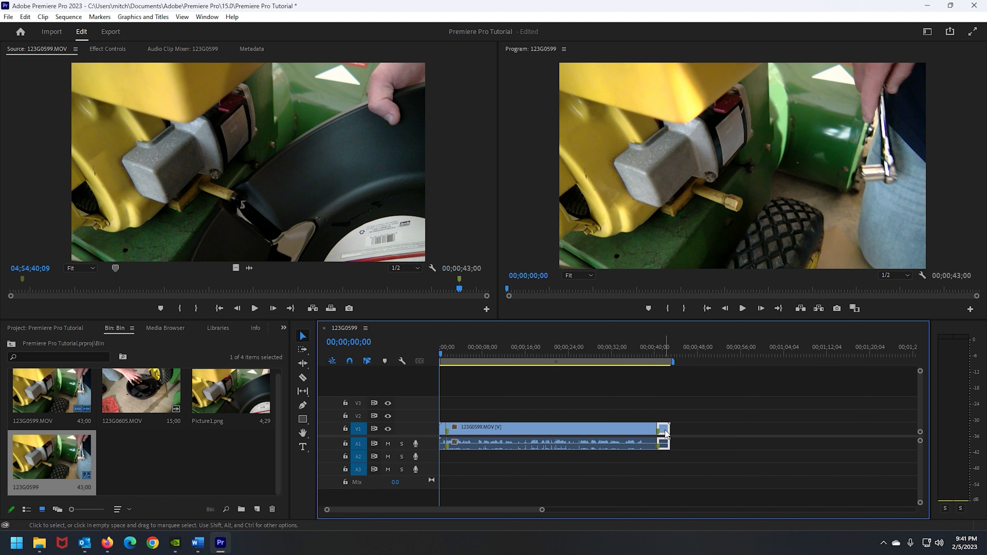
key("Delete")
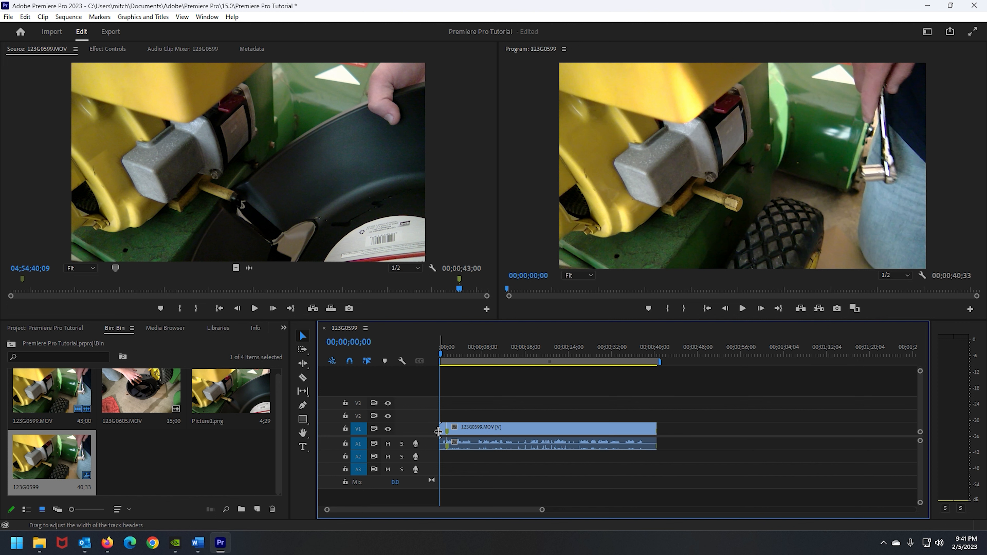
left_click_drag(441, 432, 467, 430)
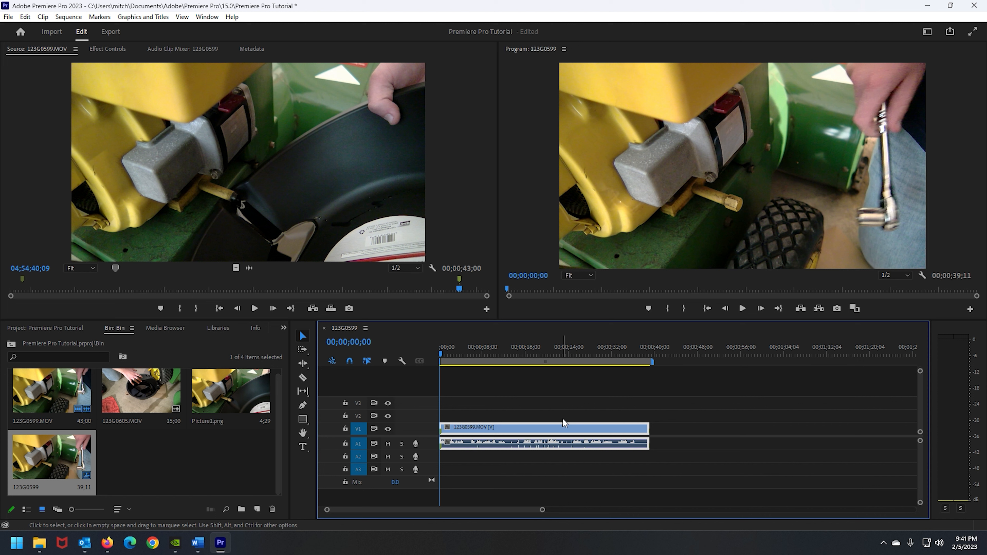
Load 123G0605.MOV in the Source Monitor and append it to the timeline after the first clip
left_click(157, 404)
double_click(158, 404)
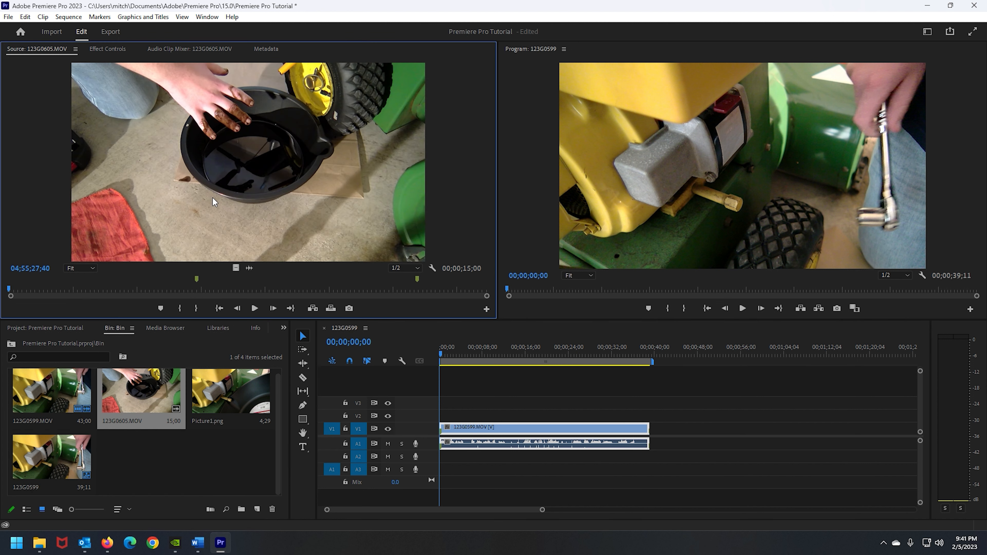
left_click_drag(187, 412, 655, 445)
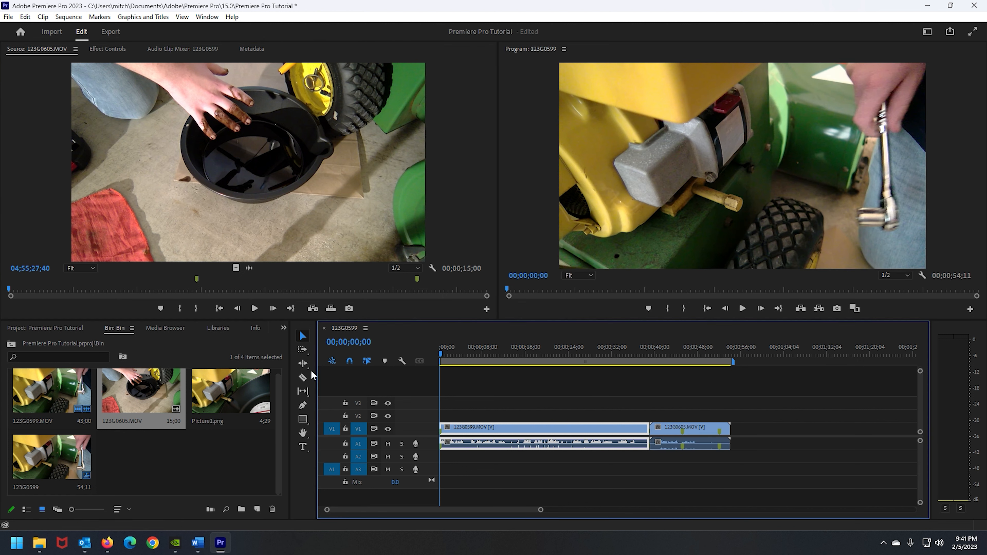
Split the appended 123G0605.MOV clip at both of its markers with the Razor tool
left_click(303, 377)
left_click(683, 427)
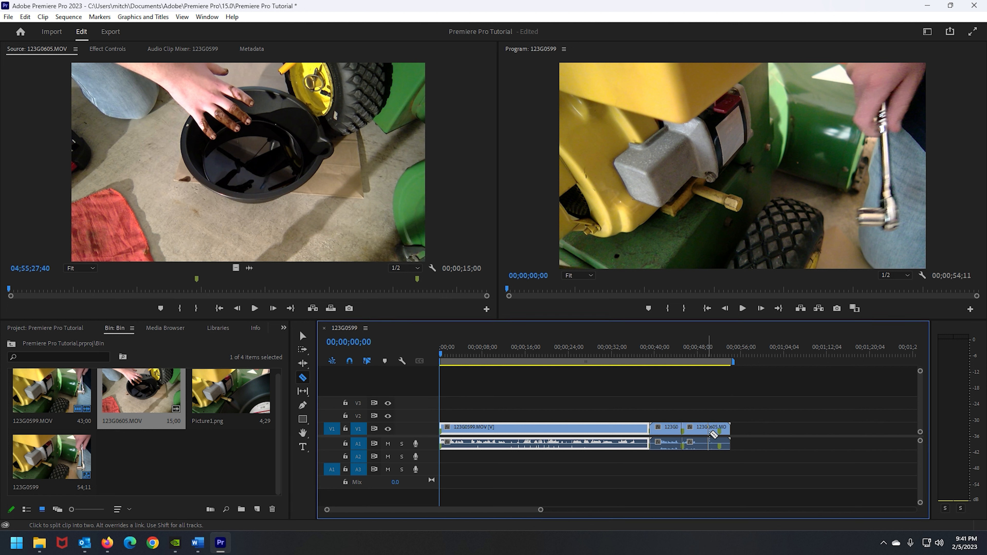
left_click(722, 429)
Delete the second clip's opening and closing segments and slide the remaining middle segment against the first clip
left_click(312, 340)
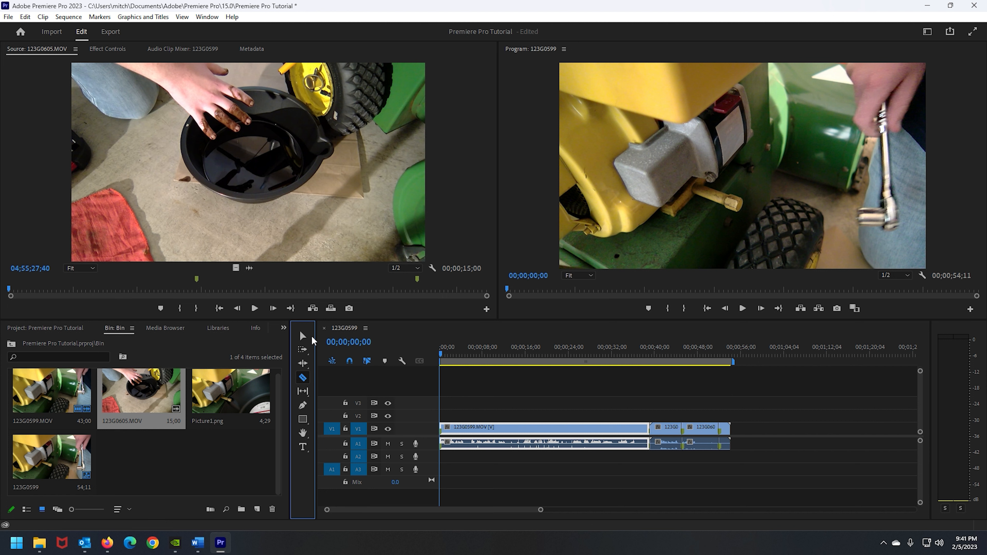
left_click(303, 335)
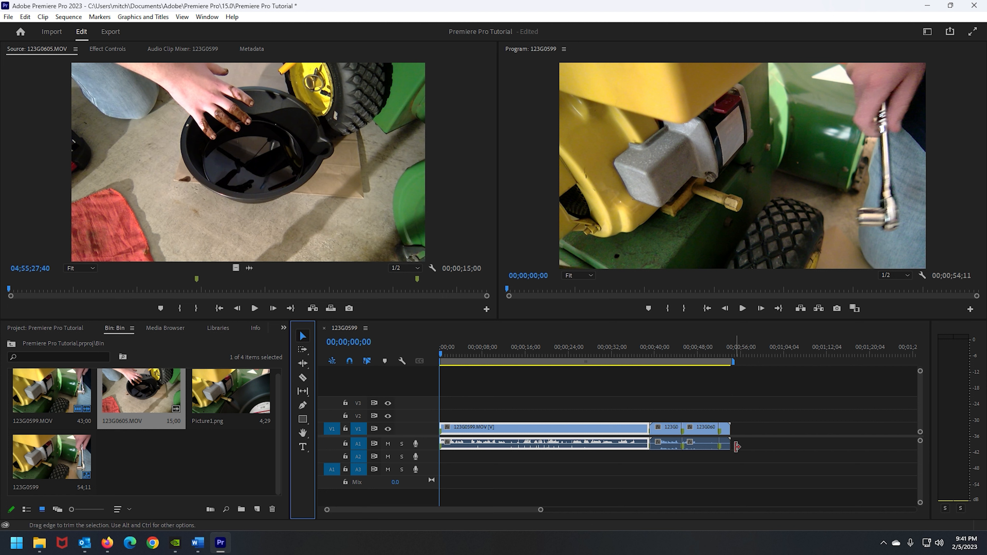
left_click(664, 429)
key("Delete")
left_click(724, 427)
key("Delete")
left_click_drag(714, 427, 692, 422)
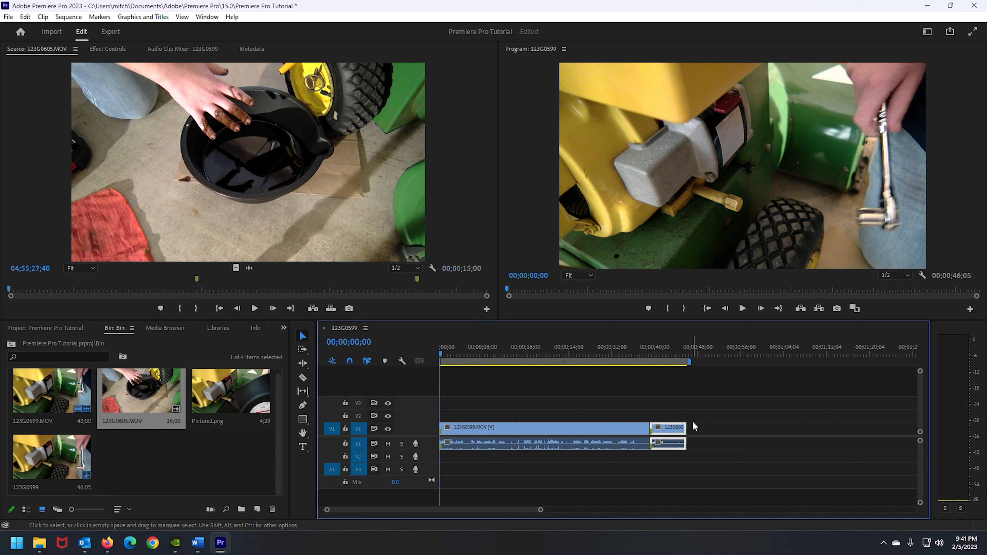
Record a voice-over on audio track A2 starting at the cut between the two clips, around 00;00;38;40
left_click(450, 417)
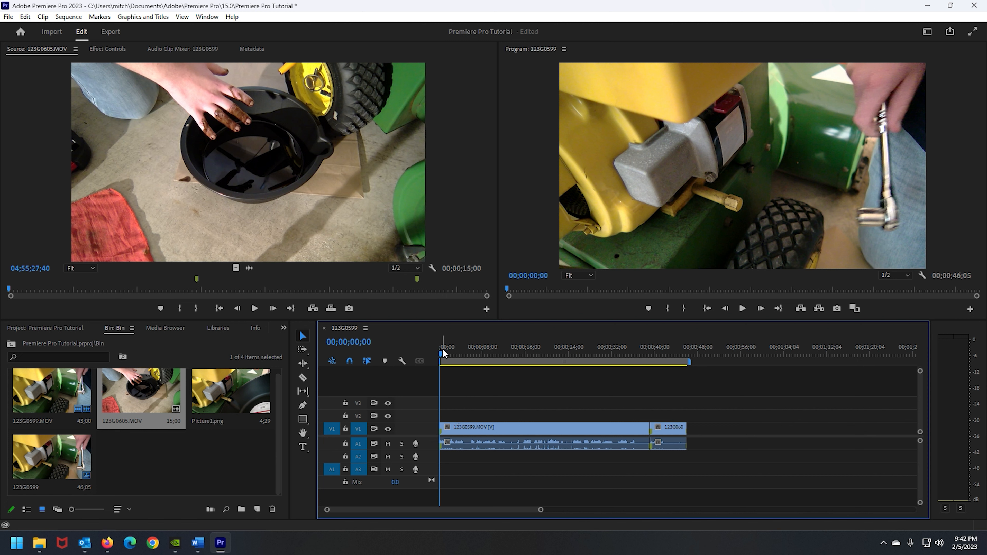
left_click_drag(441, 349, 647, 349)
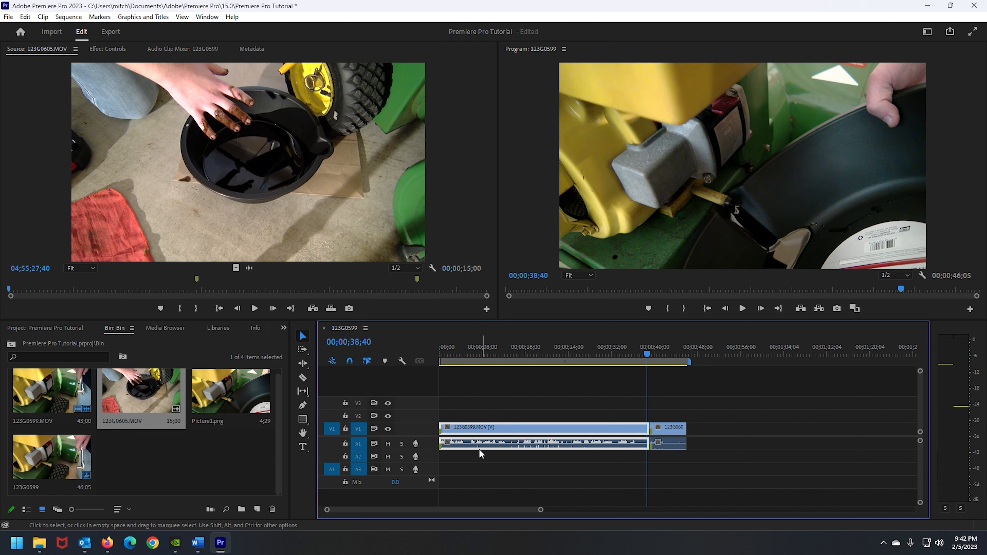
left_click(415, 457)
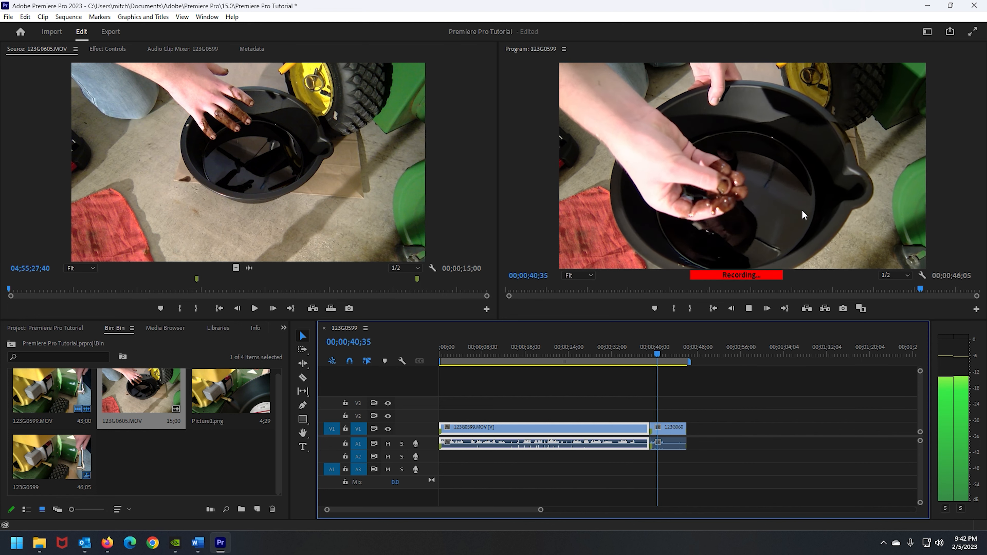
left_click(415, 456)
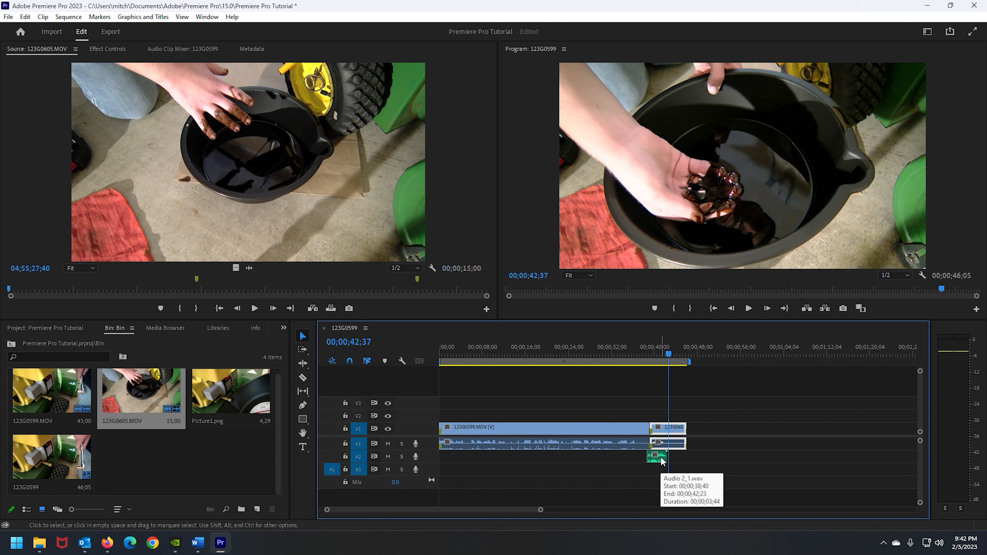
Shift the recorded voice-over clip slightly later so it lines up with the second clip's start
left_click_drag(661, 459, 665, 457)
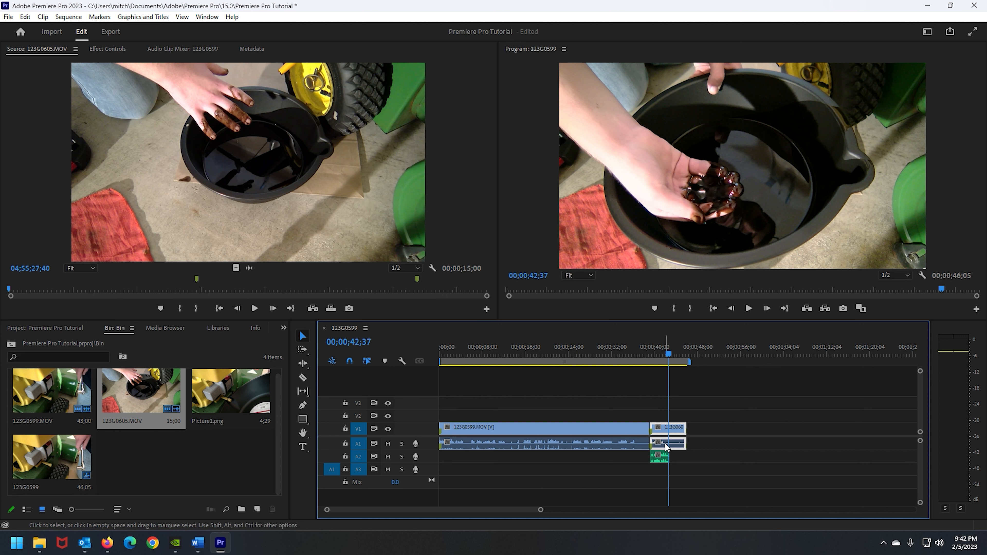
left_click(665, 459)
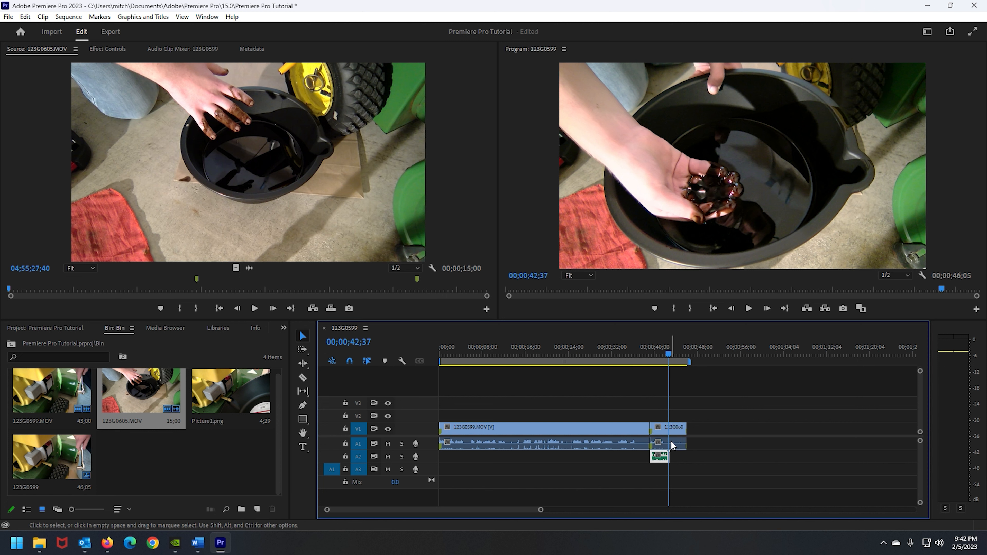
Mute audio track A1 and return the playhead to about 00;00;39;09 to review the voice-over
left_click(388, 444)
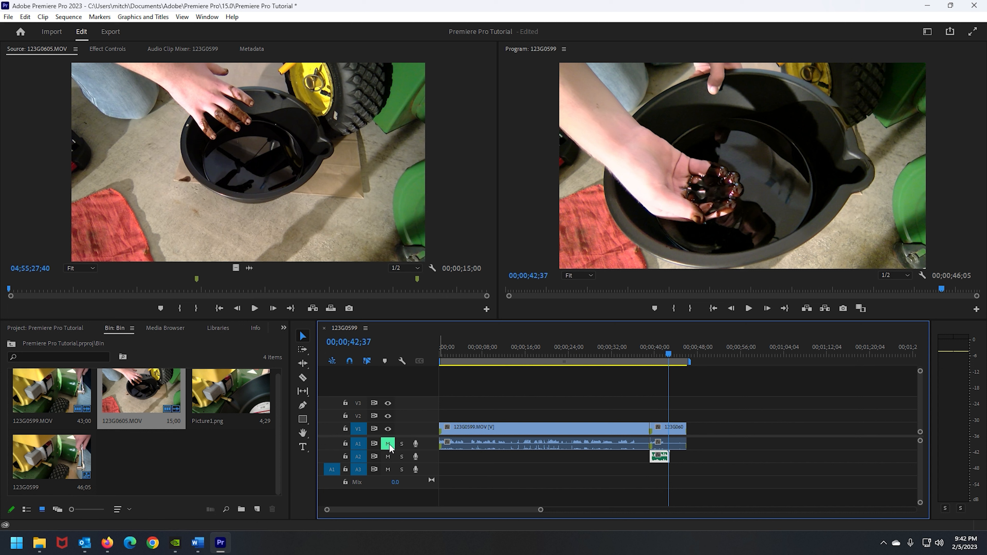
left_click(388, 428)
right_click(389, 430)
left_click(388, 428)
left_click_drag(668, 355, 649, 355)
left_click(629, 429)
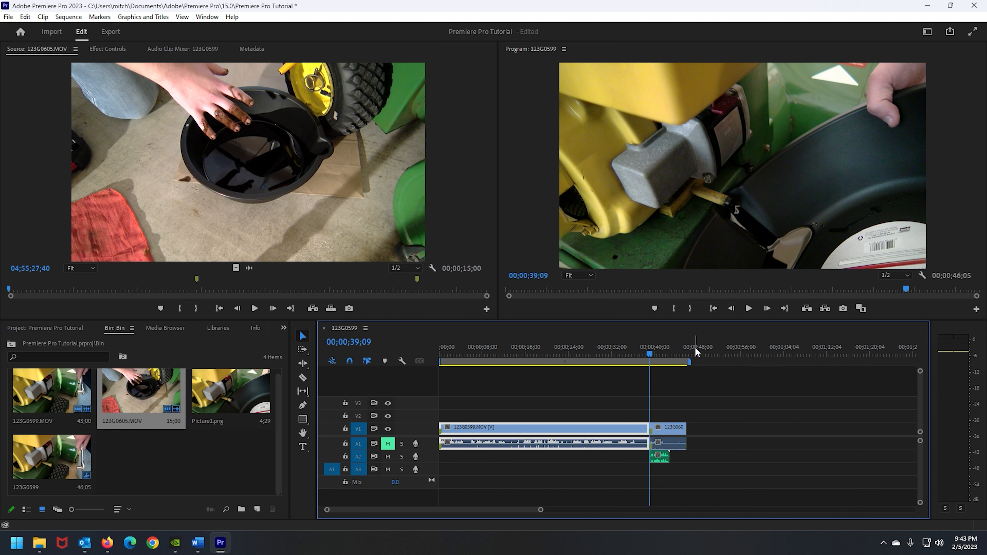